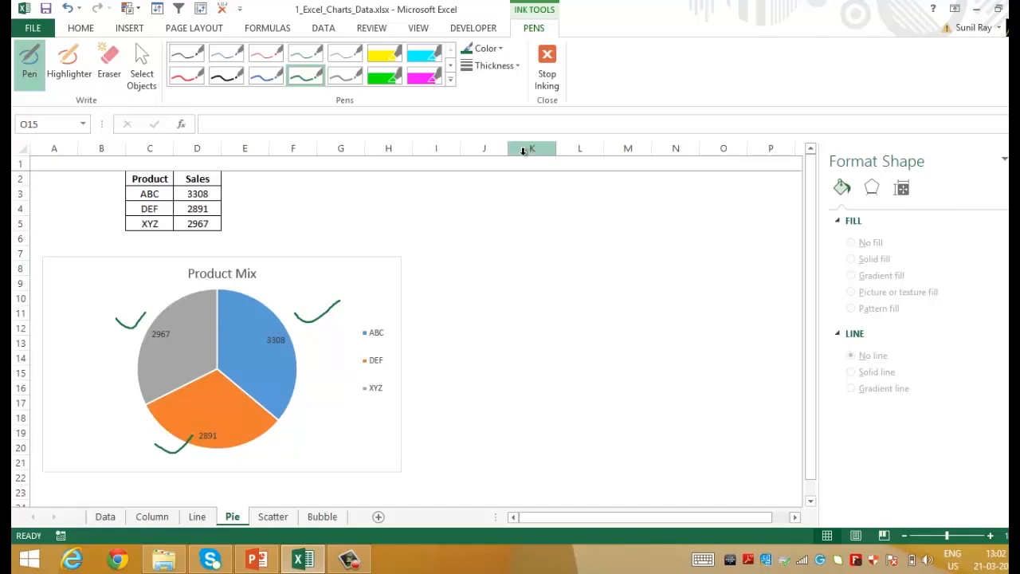
Step: Insert a 2-D pie chart from the product sales table (C2:D5) and place it beside the Product Mix chart
{"action": "key", "text": "Escape"}
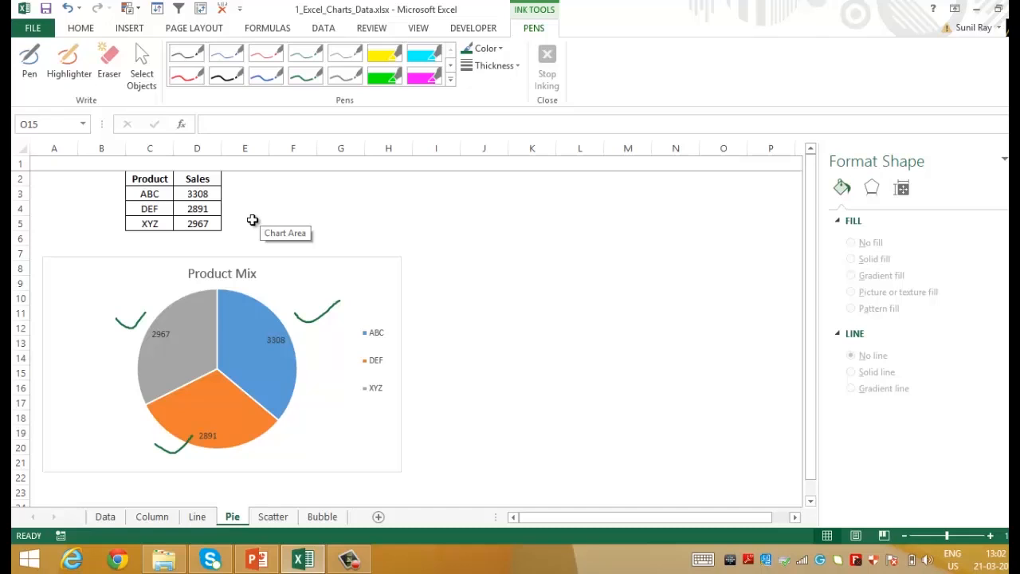
{"action": "left_click", "coordinate": [158, 180]}
{"action": "key", "text": "ctrl+shift+Right"}
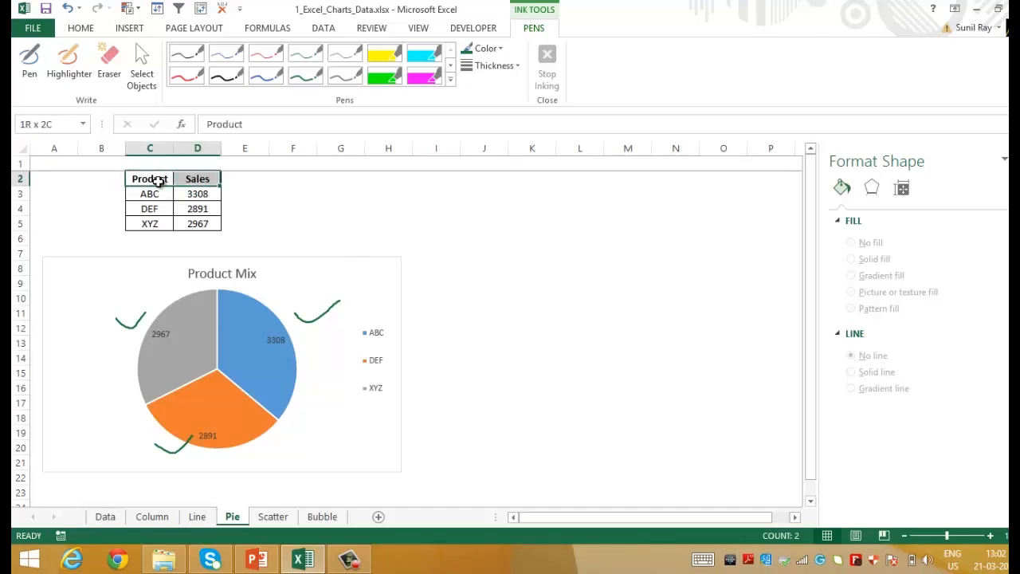
{"action": "key", "text": "ctrl+shift+Down"}
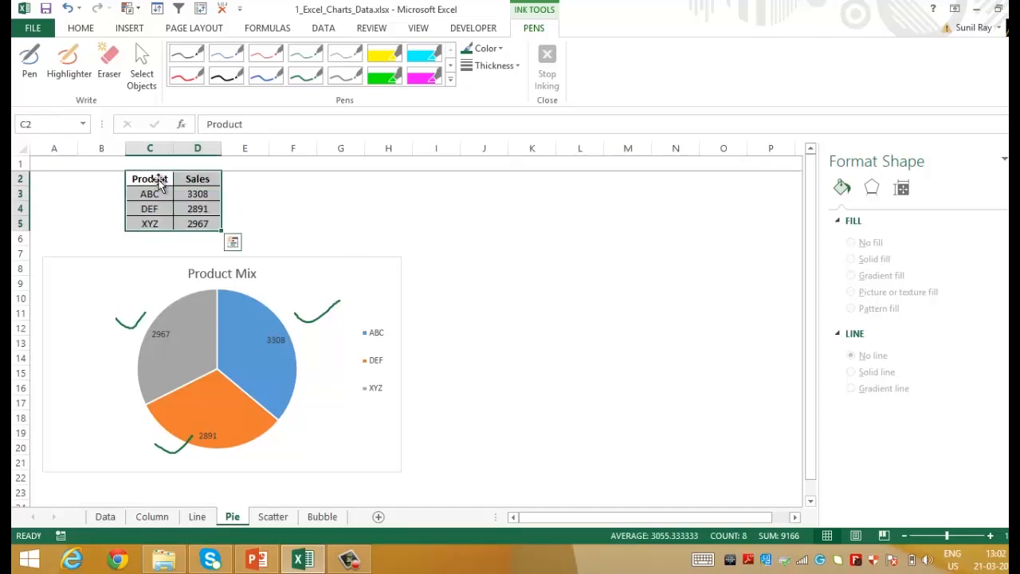
{"action": "left_click", "coordinate": [132, 31]}
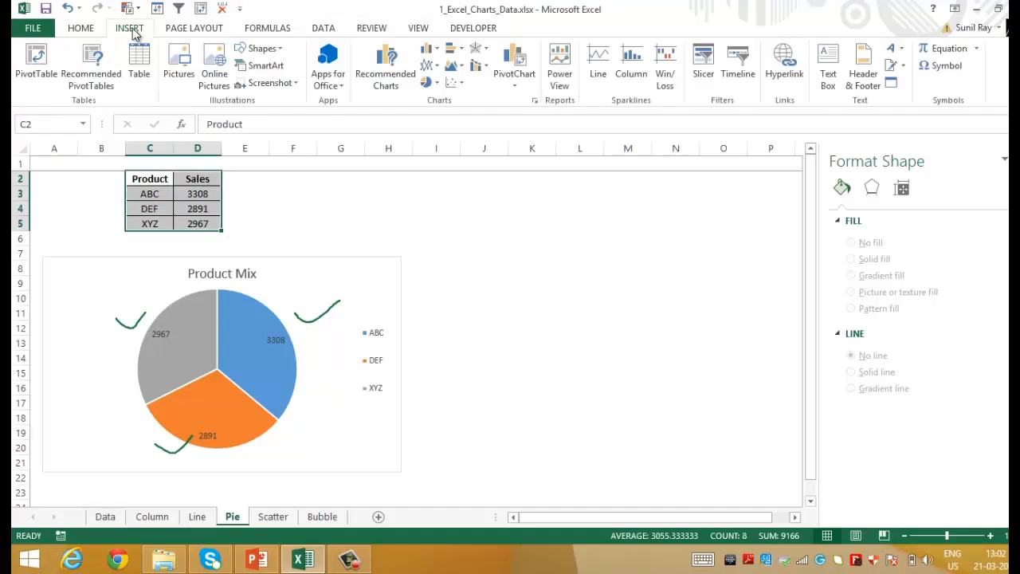
{"action": "left_click", "coordinate": [430, 83]}
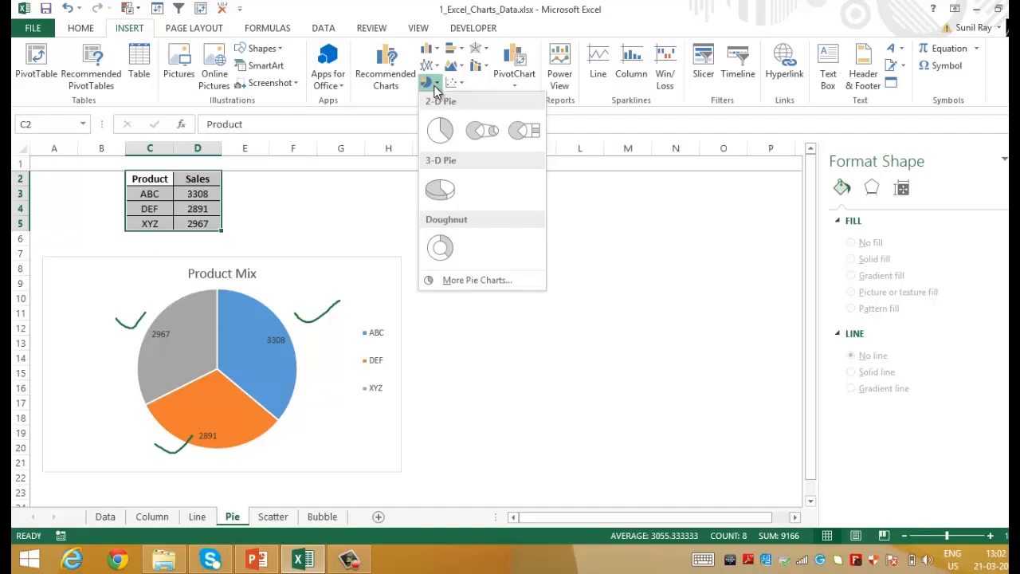
{"action": "left_click", "coordinate": [440, 130]}
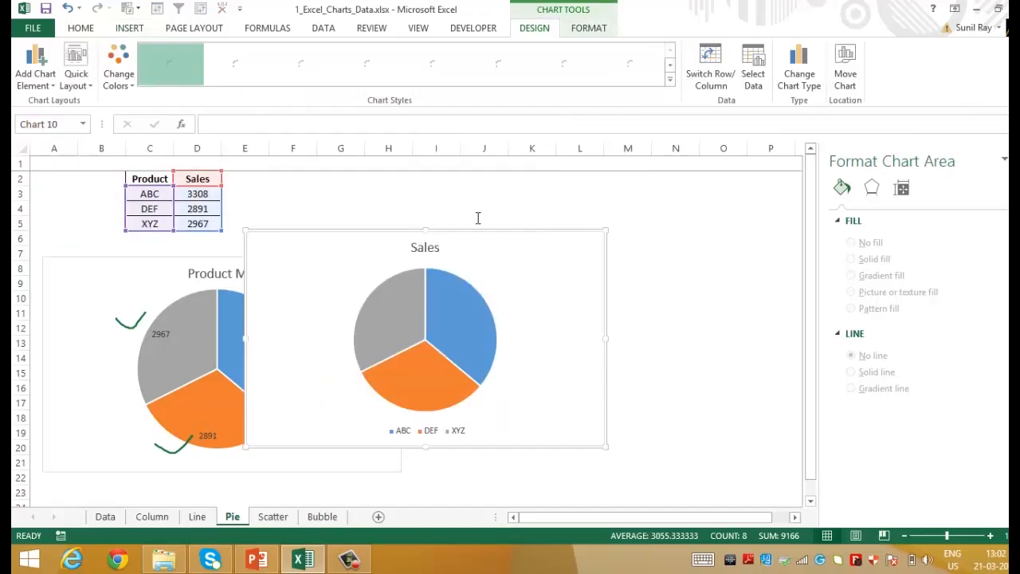
{"action": "left_click_drag", "start_coordinate": [480, 230], "coordinate": [665, 201]}
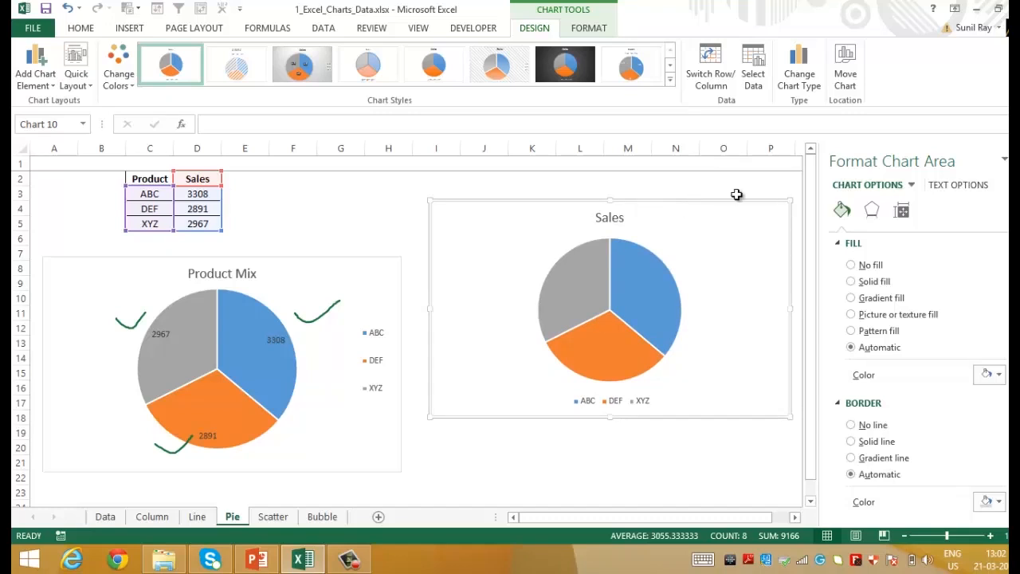
Step: Close the formatting pane and add data labels to the new Sales pie chart
{"action": "left_click", "coordinate": [1017, 160]}
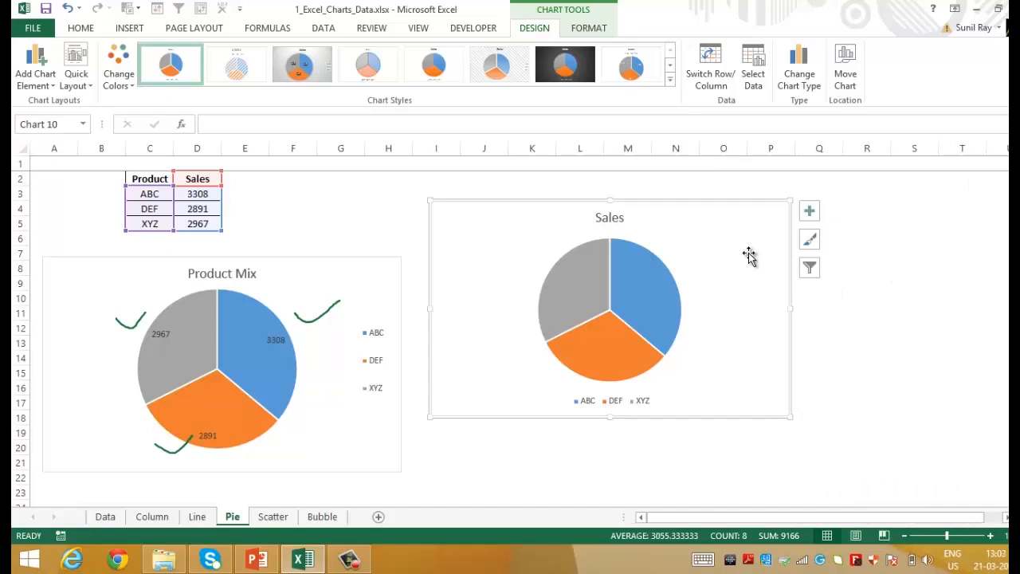
{"action": "left_click", "coordinate": [811, 212]}
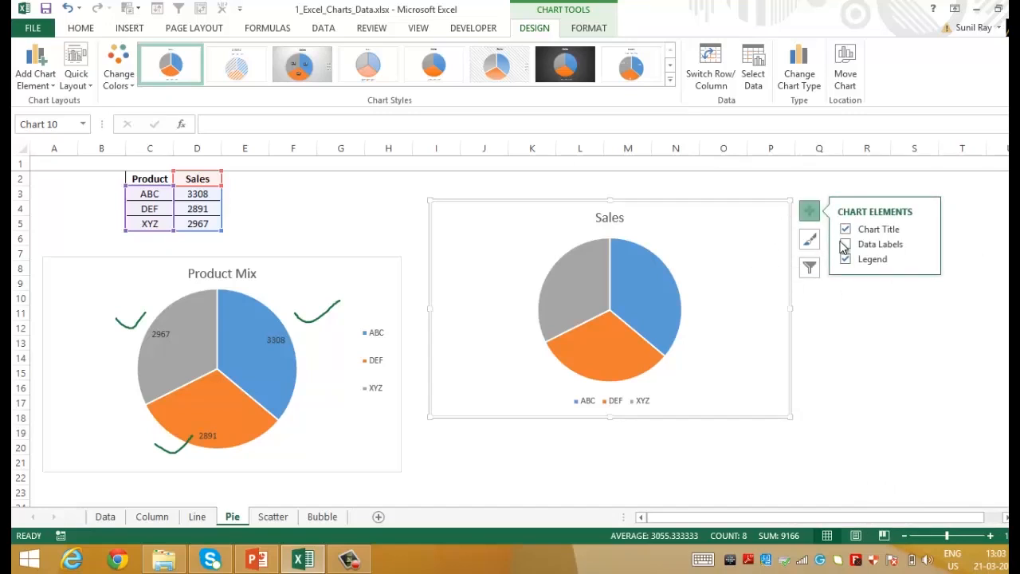
{"action": "left_click", "coordinate": [845, 245]}
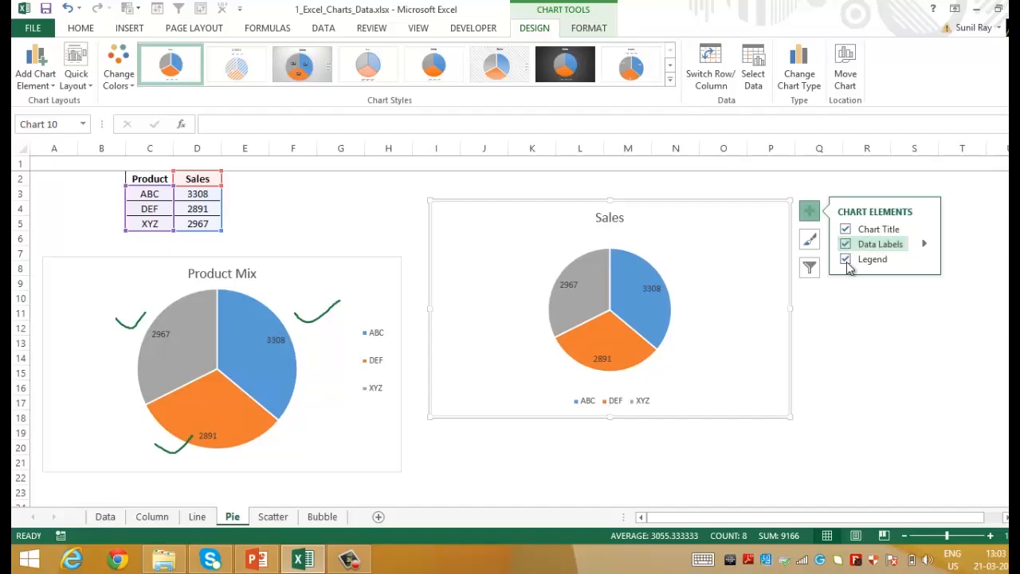
{"action": "left_click", "coordinate": [855, 310]}
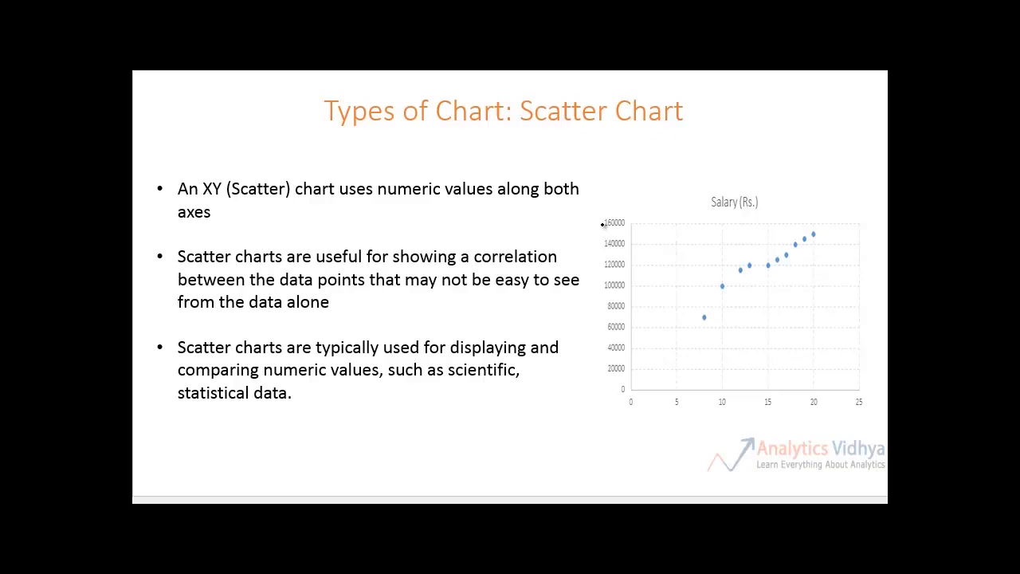
{"action": "mouse_move", "coordinate": [596, 216]}
{"action": "left_mouse_down"}
{"action": "mouse_move", "coordinate": [599, 376]}
{"action": "mouse_move", "coordinate": [644, 369]}
{"action": "mouse_move", "coordinate": [620, 209]}
{"action": "mouse_move", "coordinate": [592, 213]}
{"action": "left_mouse_up"}
{"action": "mouse_move", "coordinate": [636, 385]}
{"action": "left_mouse_down"}
{"action": "mouse_move", "coordinate": [869, 404]}
{"action": "mouse_move", "coordinate": [743, 373]}
{"action": "mouse_move", "coordinate": [643, 381]}
{"action": "left_mouse_up"}
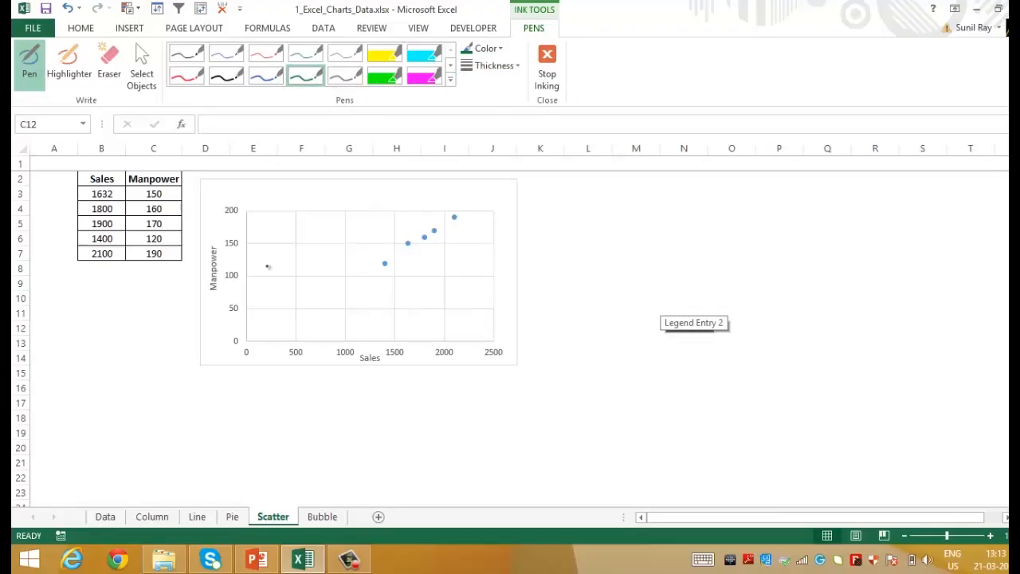
Step: Circle both axis titles and the group of points on the scatter chart in green ink, and draw a rising blue arrow beside the points
{"action": "mouse_move", "coordinate": [210, 244]}
{"action": "left_mouse_down"}
{"action": "mouse_move", "coordinate": [205, 314]}
{"action": "mouse_move", "coordinate": [196, 260]}
{"action": "left_mouse_up"}
{"action": "left_click_drag", "start_coordinate": [374, 348], "coordinate": [396, 358]}
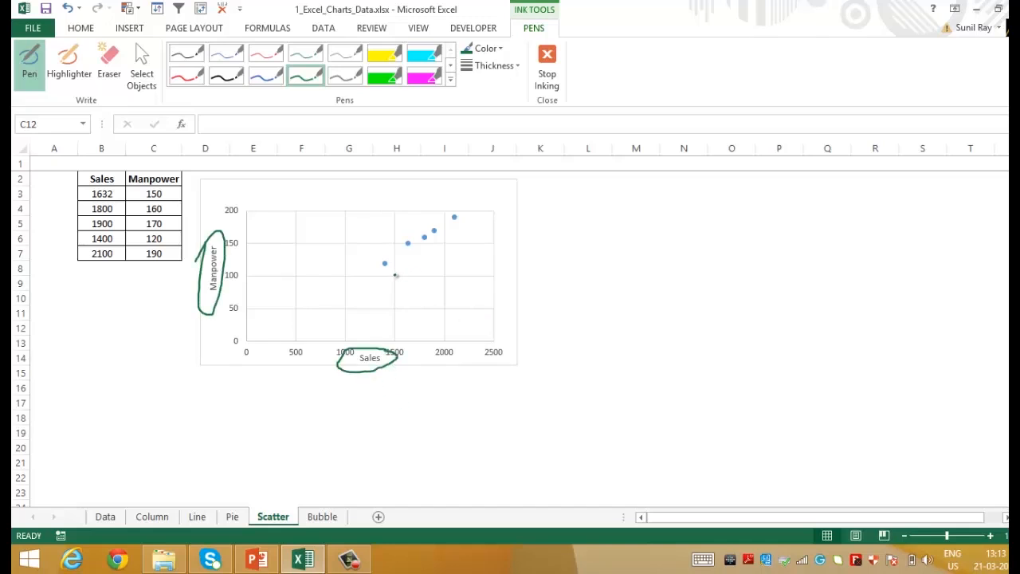
{"action": "mouse_move", "coordinate": [397, 276]}
{"action": "left_mouse_down"}
{"action": "mouse_move", "coordinate": [477, 221]}
{"action": "mouse_move", "coordinate": [435, 209]}
{"action": "mouse_move", "coordinate": [381, 248]}
{"action": "mouse_move", "coordinate": [383, 284]}
{"action": "mouse_move", "coordinate": [398, 274]}
{"action": "left_mouse_up"}
{"action": "left_click", "coordinate": [271, 77]}
{"action": "mouse_move", "coordinate": [414, 298]}
{"action": "left_mouse_down"}
{"action": "mouse_move", "coordinate": [494, 233]}
{"action": "mouse_move", "coordinate": [491, 248]}
{"action": "left_mouse_up"}
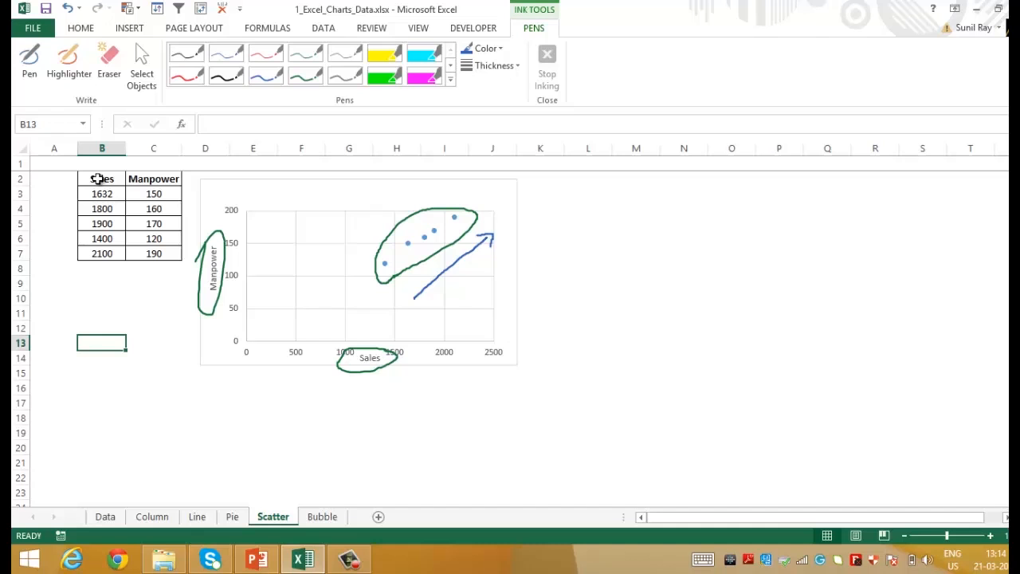
Step: Insert a markers-only scatter chart from the Sales and Manpower table (B2:C7)
{"action": "key", "text": "ctrl+Up"}
{"action": "key", "text": "ctrl+Up"}
{"action": "key", "text": "ctrl+shift+Right"}
{"action": "key", "text": "ctrl+shift+Down"}
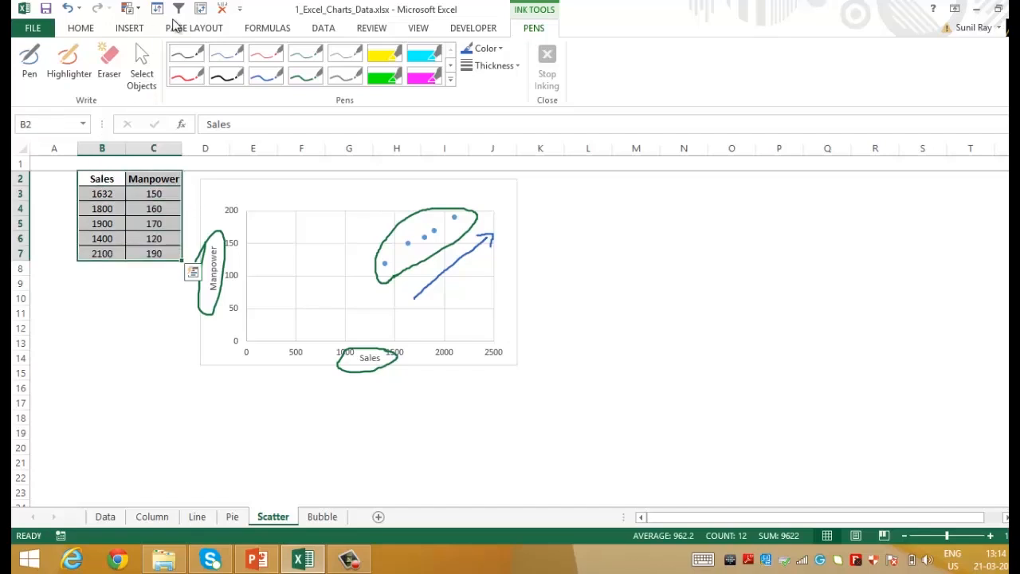
{"action": "left_click", "coordinate": [130, 28]}
{"action": "left_click", "coordinate": [454, 83]}
{"action": "left_click", "coordinate": [813, 223]}
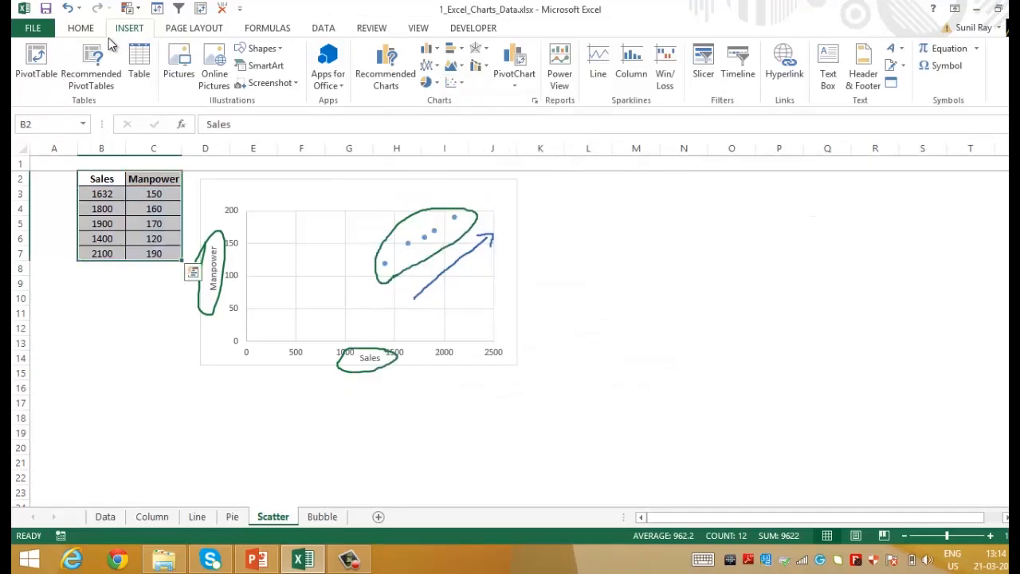
{"action": "left_click", "coordinate": [459, 83]}
{"action": "left_click", "coordinate": [465, 130]}
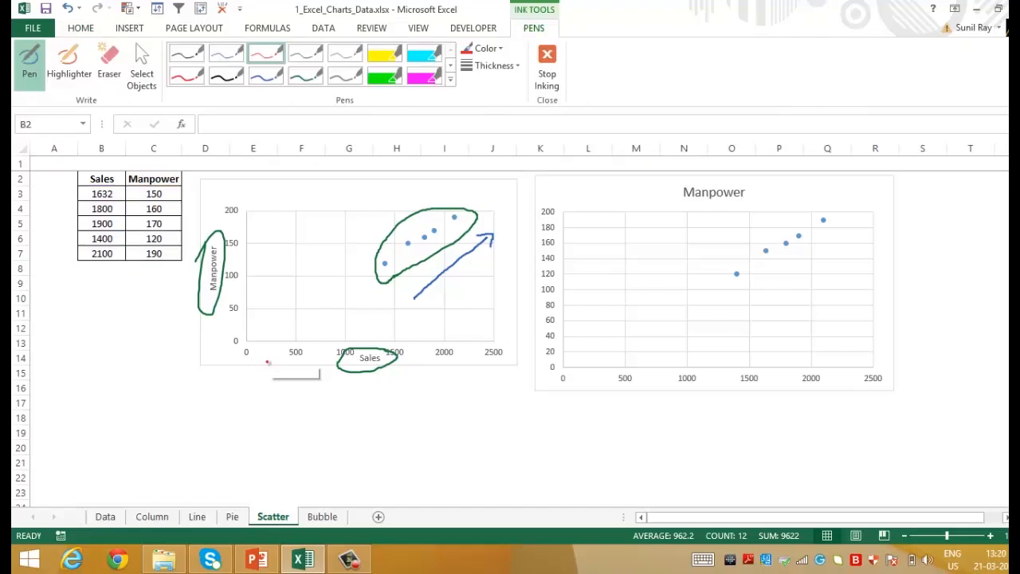
Step: In red ink, mark the original scatter chart's axes, circle both axis titles and the three lowest data points, and stop inking
{"action": "left_click_drag", "start_coordinate": [264, 361], "coordinate": [347, 358]}
{"action": "left_click_drag", "start_coordinate": [205, 331], "coordinate": [207, 271]}
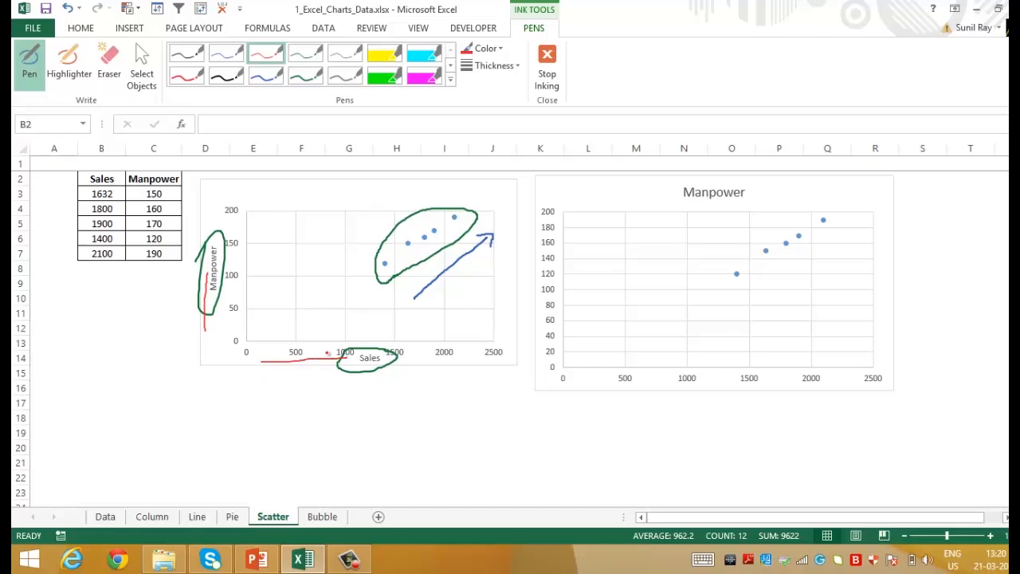
{"action": "mouse_move", "coordinate": [360, 356]}
{"action": "left_mouse_down"}
{"action": "mouse_move", "coordinate": [350, 368]}
{"action": "mouse_move", "coordinate": [393, 359]}
{"action": "mouse_move", "coordinate": [357, 349]}
{"action": "mouse_move", "coordinate": [346, 368]}
{"action": "left_mouse_up"}
{"action": "mouse_move", "coordinate": [225, 253]}
{"action": "left_mouse_down"}
{"action": "mouse_move", "coordinate": [214, 306]}
{"action": "mouse_move", "coordinate": [217, 239]}
{"action": "left_mouse_up"}
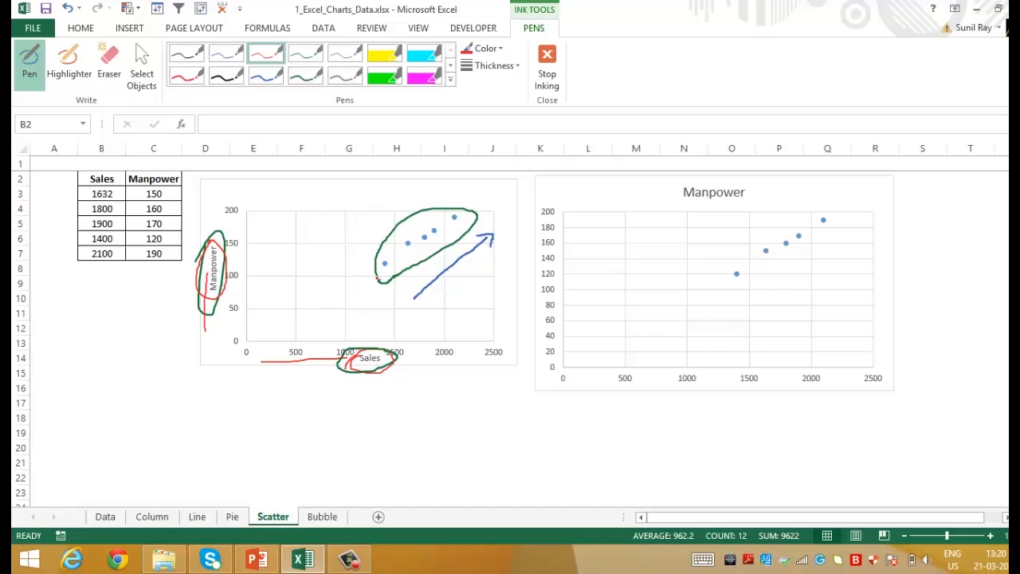
{"action": "mouse_move", "coordinate": [387, 271]}
{"action": "left_mouse_down"}
{"action": "mouse_move", "coordinate": [416, 243]}
{"action": "mouse_move", "coordinate": [406, 242]}
{"action": "mouse_move", "coordinate": [435, 238]}
{"action": "mouse_move", "coordinate": [421, 236]}
{"action": "left_mouse_up"}
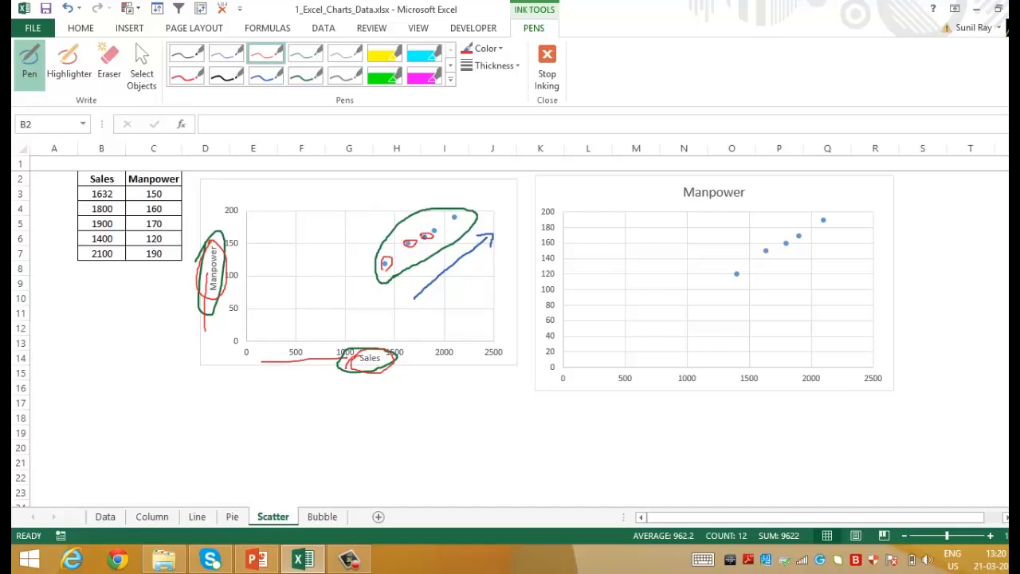
{"action": "key", "text": "Escape"}
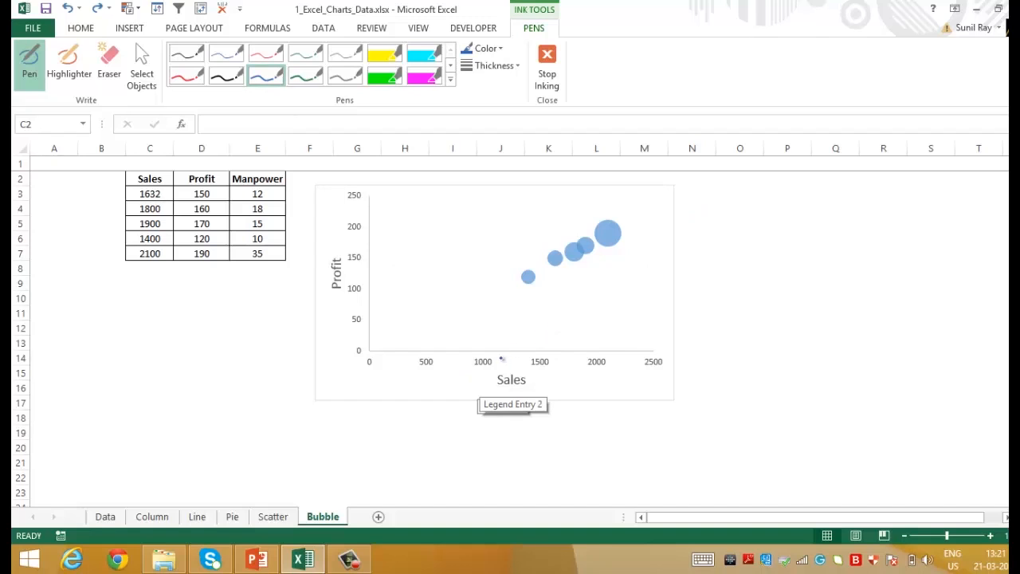
Step: On the Bubble sheet, circle the Sales and Profit axis titles in blue ink and draw an arrow from the largest bubble to the Manpower column
{"action": "mouse_move", "coordinate": [483, 396]}
{"action": "left_mouse_down"}
{"action": "mouse_move", "coordinate": [519, 400]}
{"action": "mouse_move", "coordinate": [554, 371]}
{"action": "mouse_move", "coordinate": [464, 387]}
{"action": "mouse_move", "coordinate": [483, 394]}
{"action": "left_mouse_up"}
{"action": "mouse_move", "coordinate": [335, 253]}
{"action": "left_mouse_down"}
{"action": "mouse_move", "coordinate": [325, 249]}
{"action": "mouse_move", "coordinate": [332, 299]}
{"action": "mouse_move", "coordinate": [335, 243]}
{"action": "mouse_move", "coordinate": [325, 252]}
{"action": "left_mouse_up"}
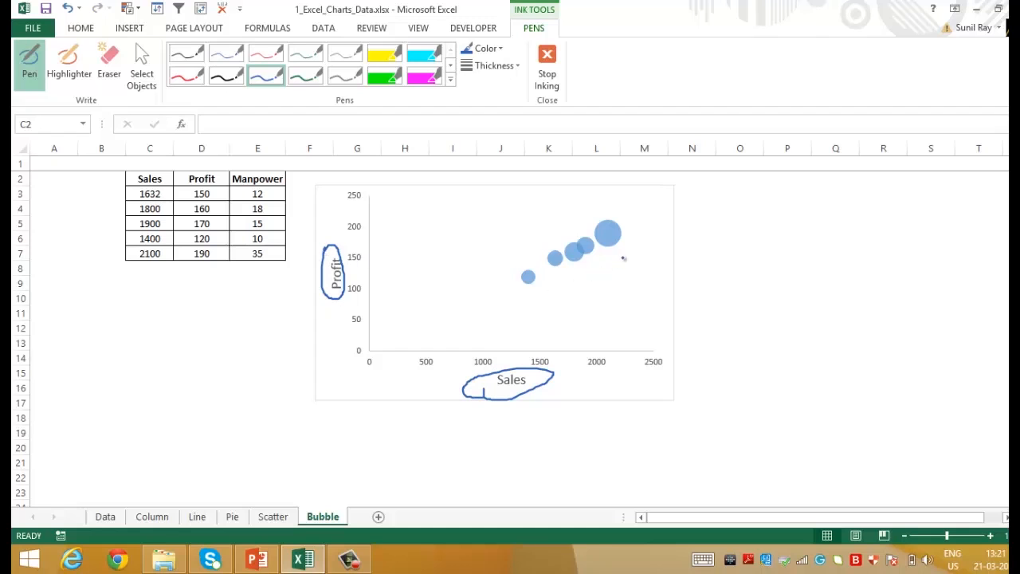
{"action": "mouse_move", "coordinate": [624, 248]}
{"action": "left_mouse_down"}
{"action": "mouse_move", "coordinate": [640, 257]}
{"action": "mouse_move", "coordinate": [603, 263]}
{"action": "mouse_move", "coordinate": [478, 196]}
{"action": "mouse_move", "coordinate": [295, 178]}
{"action": "mouse_move", "coordinate": [298, 187]}
{"action": "left_mouse_up"}
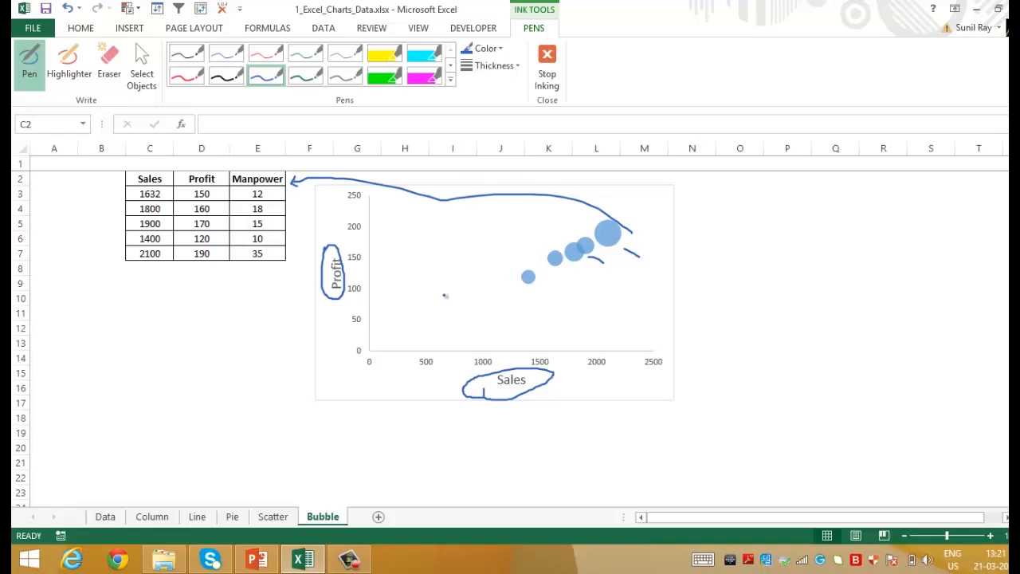
{"action": "key", "text": "Escape"}
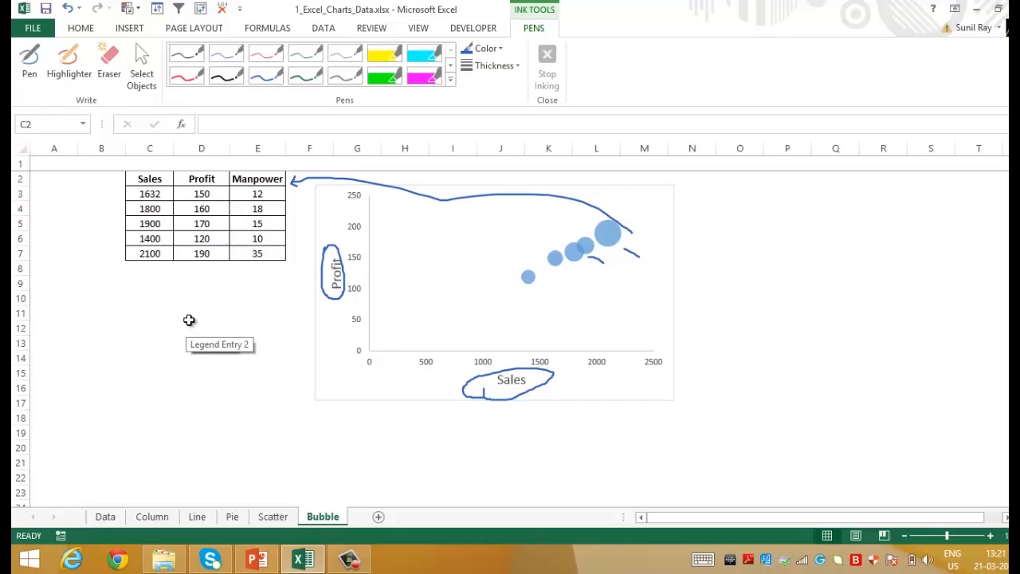
Step: Insert a 2-D bubble chart from the Sales, Profit and Manpower table (C2:E7) and move it beside the existing bubble chart
{"action": "left_click", "coordinate": [150, 180]}
{"action": "left_click_drag", "start_coordinate": [150, 180], "coordinate": [284, 256]}
{"action": "left_click", "coordinate": [80, 27]}
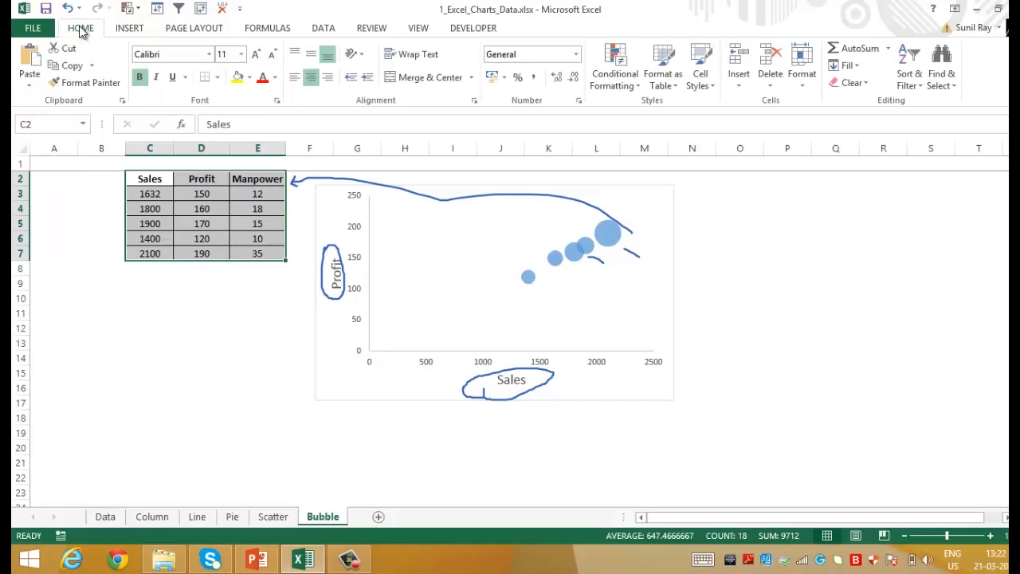
{"action": "left_click", "coordinate": [129, 28]}
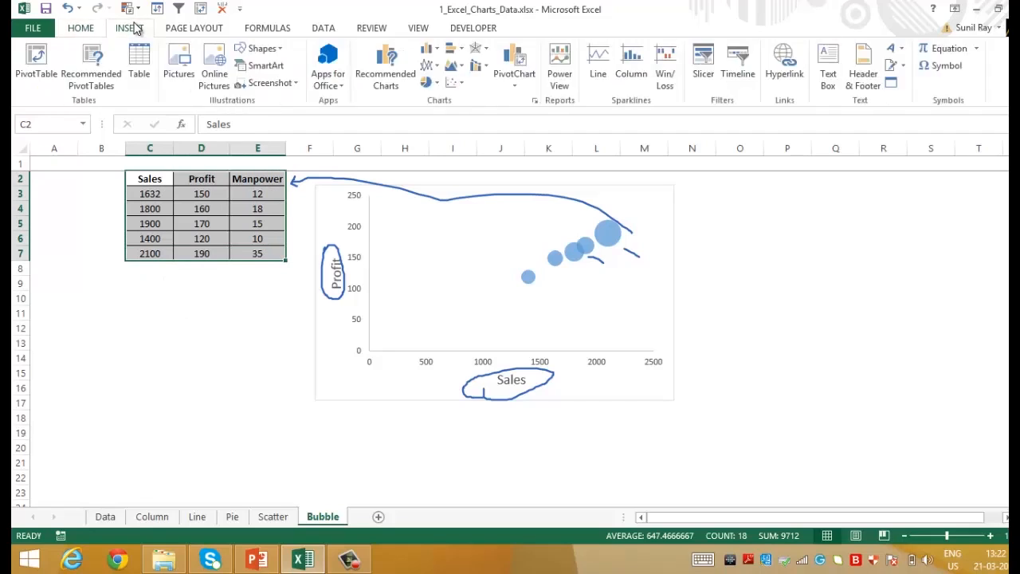
{"action": "left_click", "coordinate": [455, 83]}
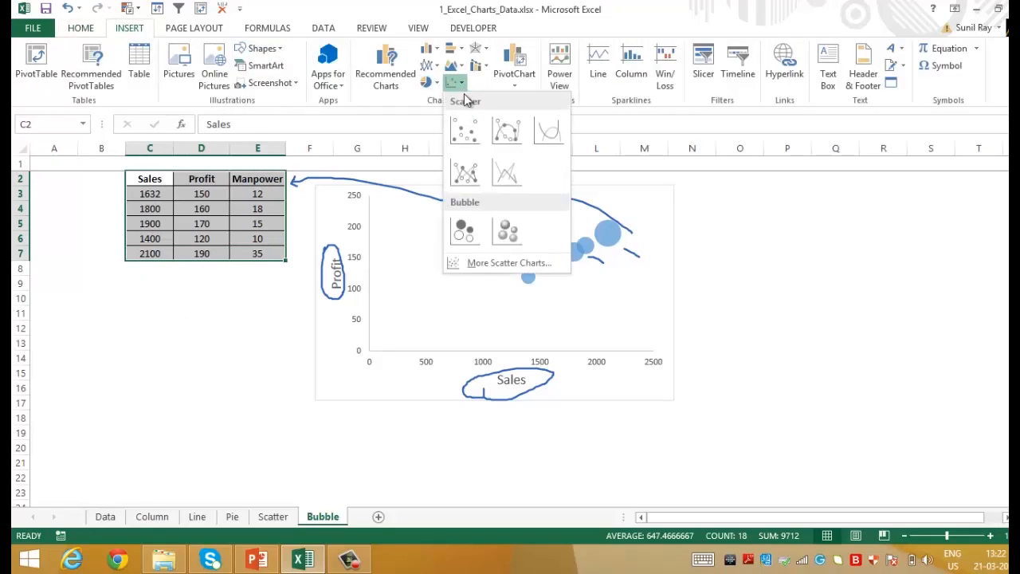
{"action": "left_click", "coordinate": [466, 223]}
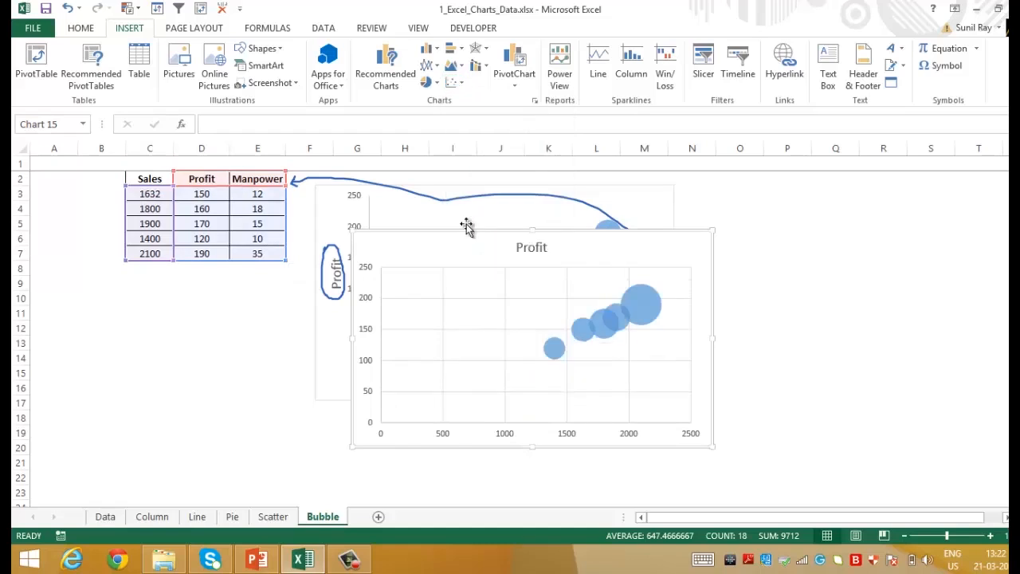
{"action": "left_click_drag", "start_coordinate": [479, 229], "coordinate": [741, 194]}
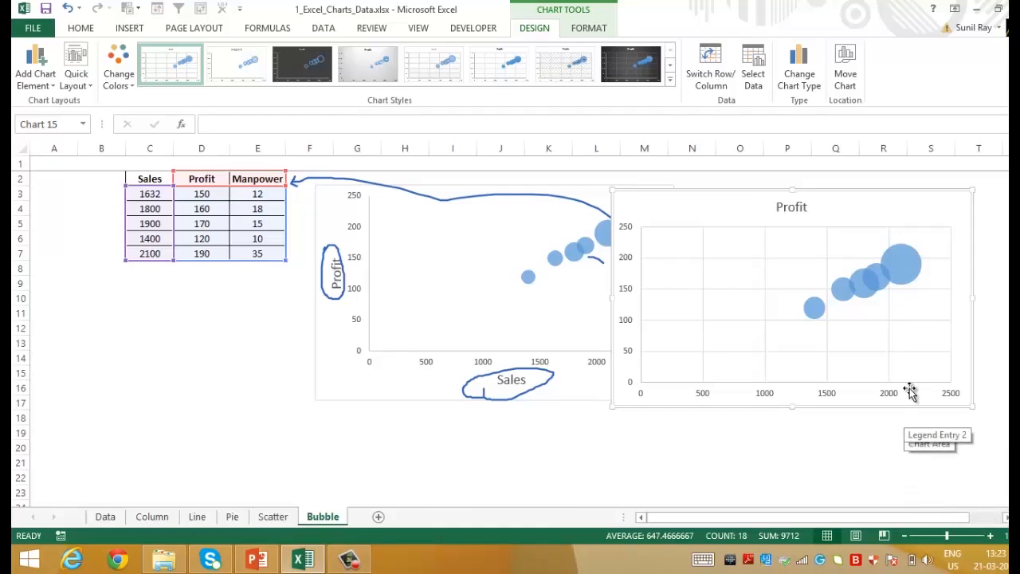
Step: Reduce the bubble size scale of the data series in the new Profit bubble chart and deselect the chart
{"action": "left_click", "coordinate": [908, 268]}
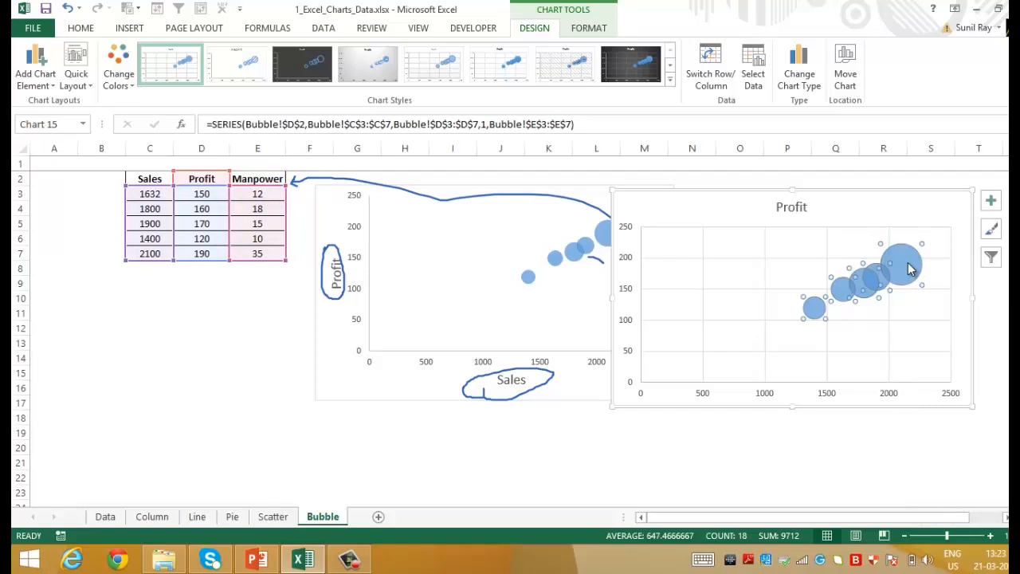
{"action": "double_click", "coordinate": [909, 268]}
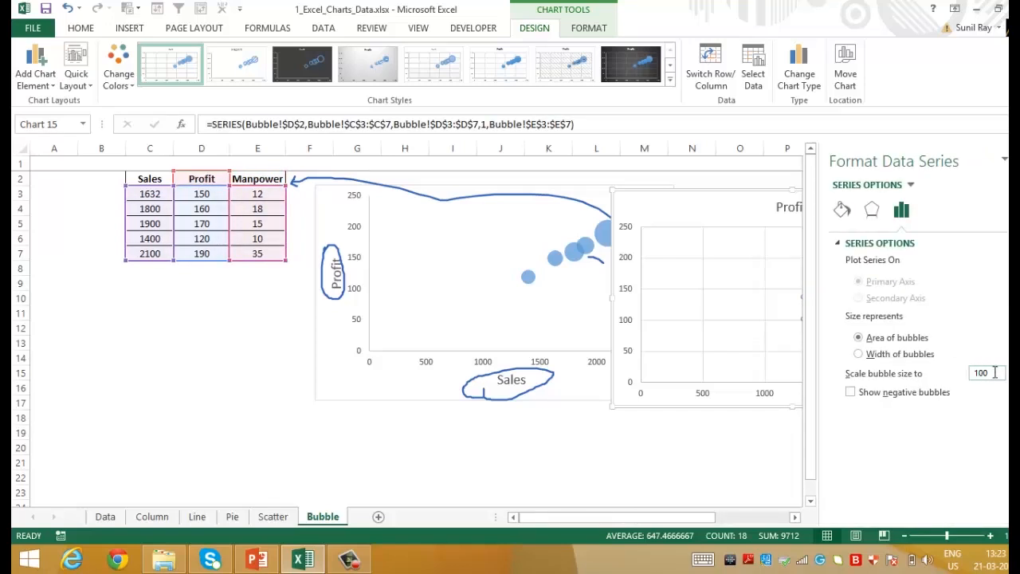
{"action": "double_click", "coordinate": [994, 372]}
{"action": "key", "text": "BackSpace"}
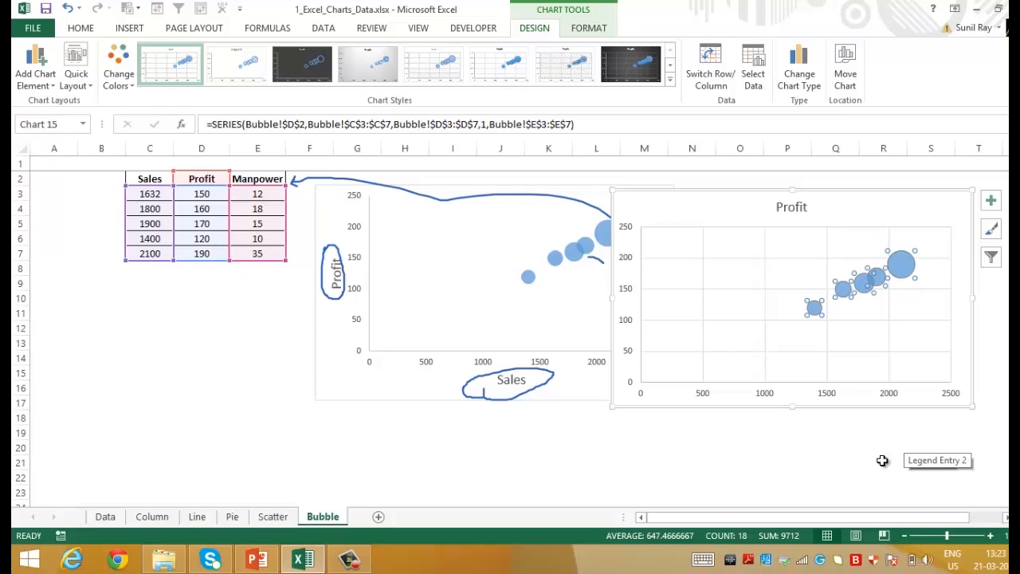
{"action": "left_click", "coordinate": [882, 448]}
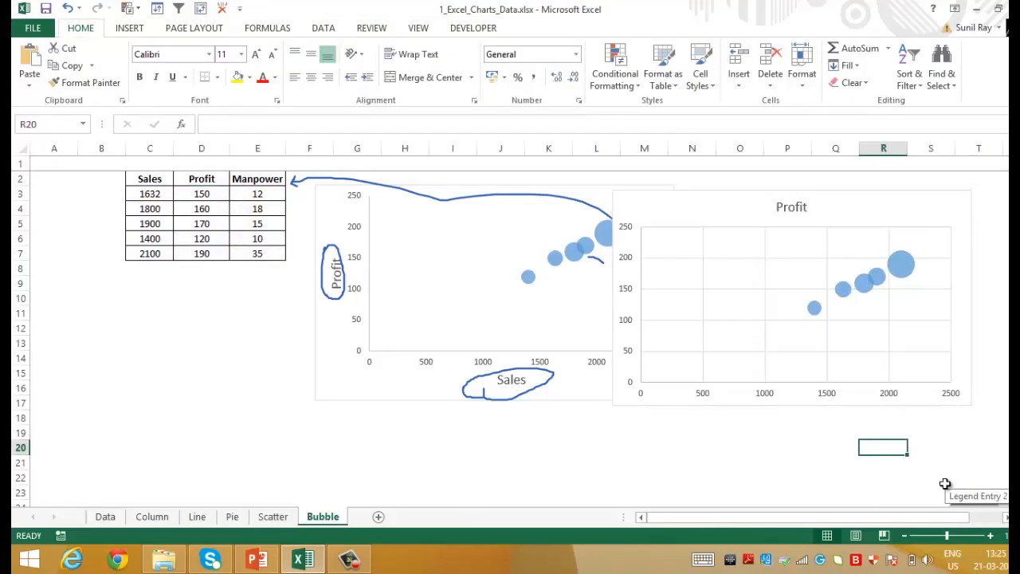